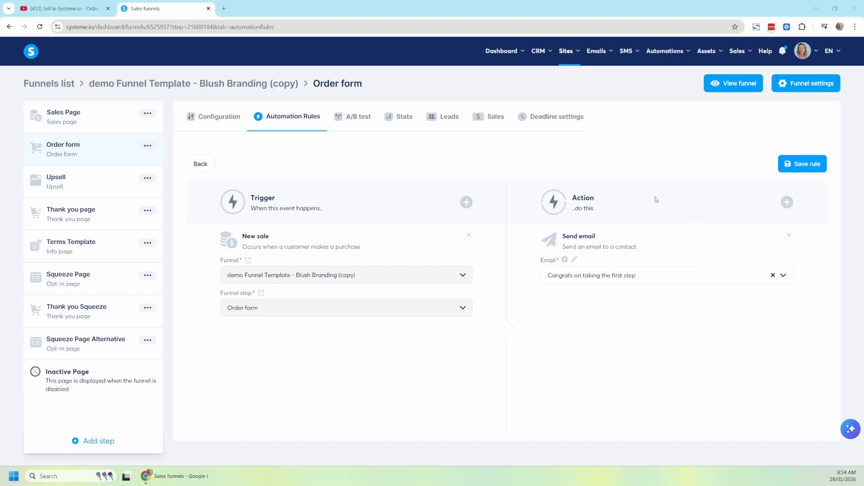
# Add a Subscribe to campaign action using the Demo Freebie Giveaway campaign to the order form's New sale rule and save the rule.
pyautogui.click(786, 203)
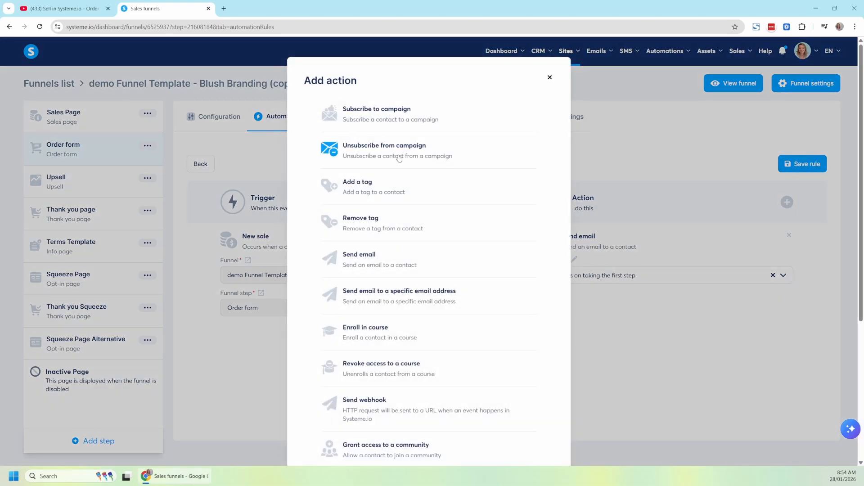
pyautogui.click(392, 119)
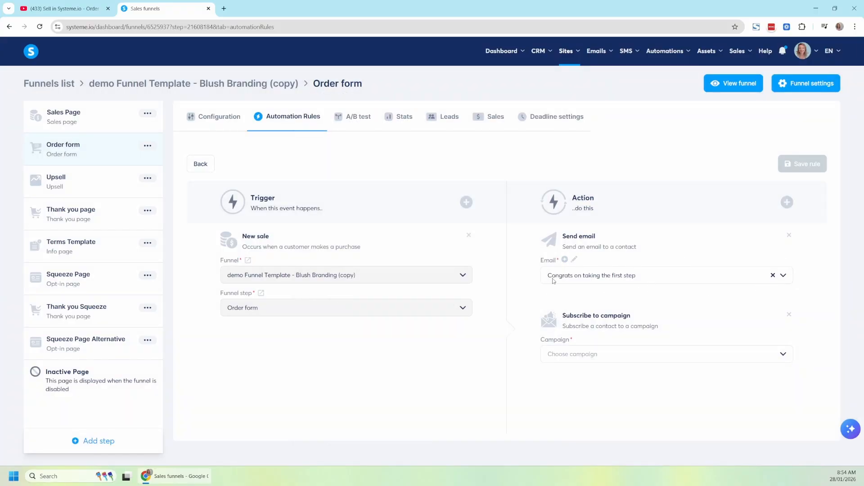
pyautogui.click(584, 359)
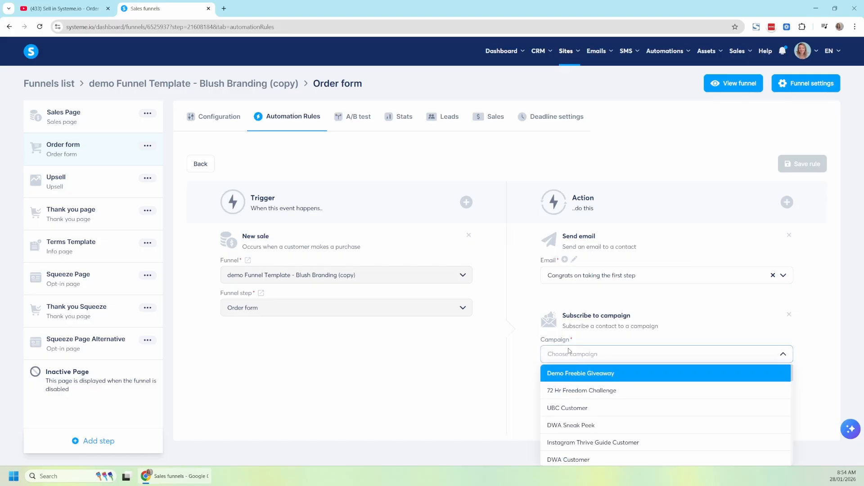
pyautogui.click(581, 373)
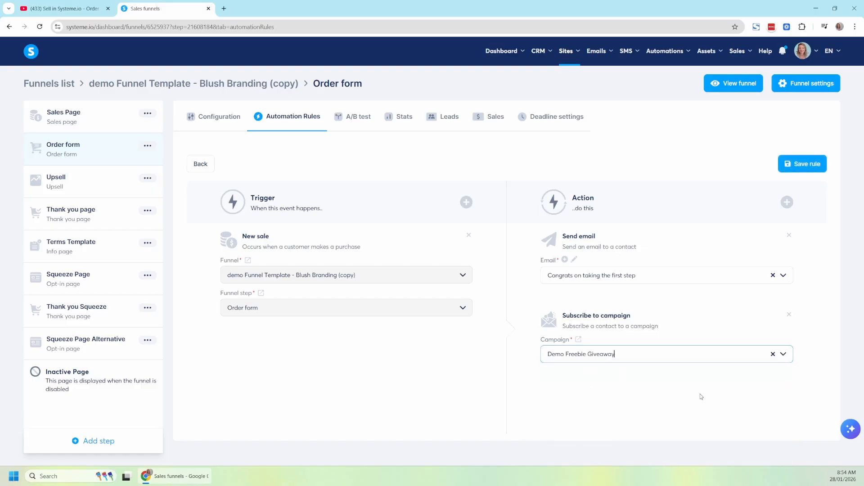
pyautogui.click(797, 166)
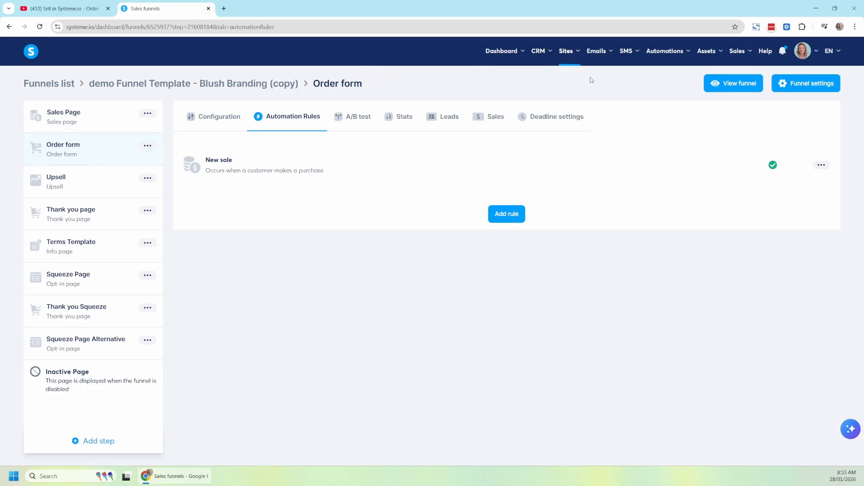
# Create an email campaign named "after sale" with the hayleyshustle.com sender address and the description "after they buy my ebook".
pyautogui.moveTo(601, 51)
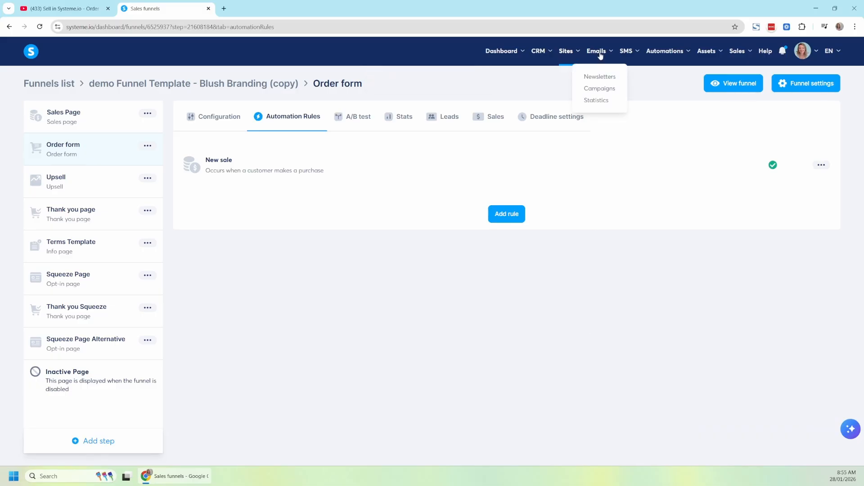
pyautogui.click(600, 91)
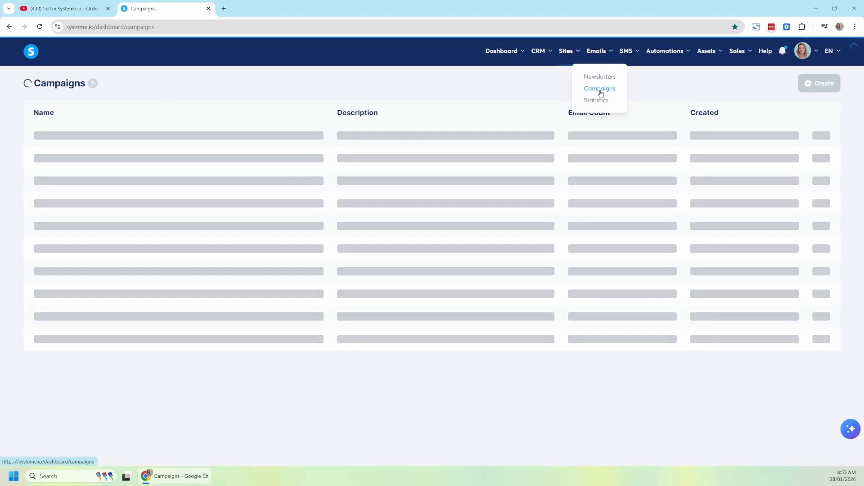
pyautogui.click(819, 83)
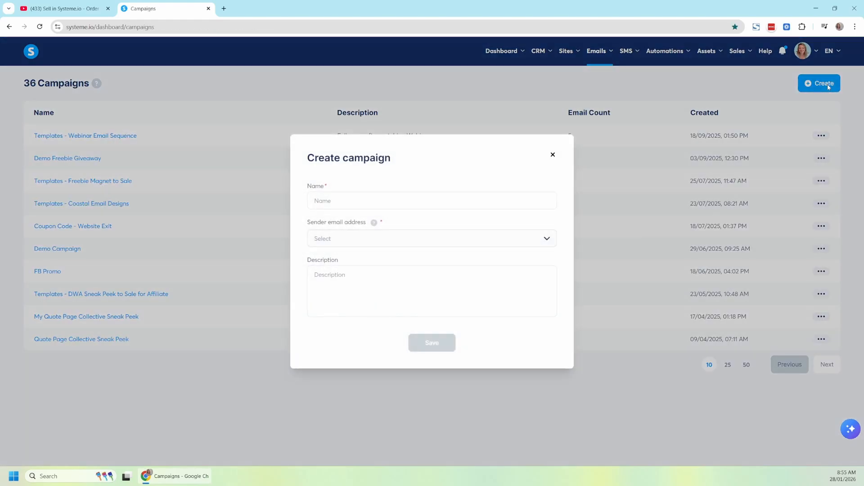
pyautogui.click(396, 200)
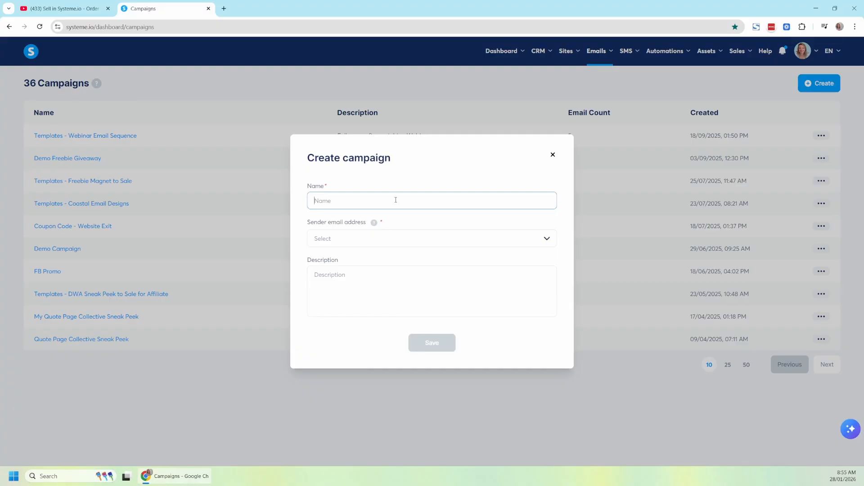
pyautogui.write('after sale')
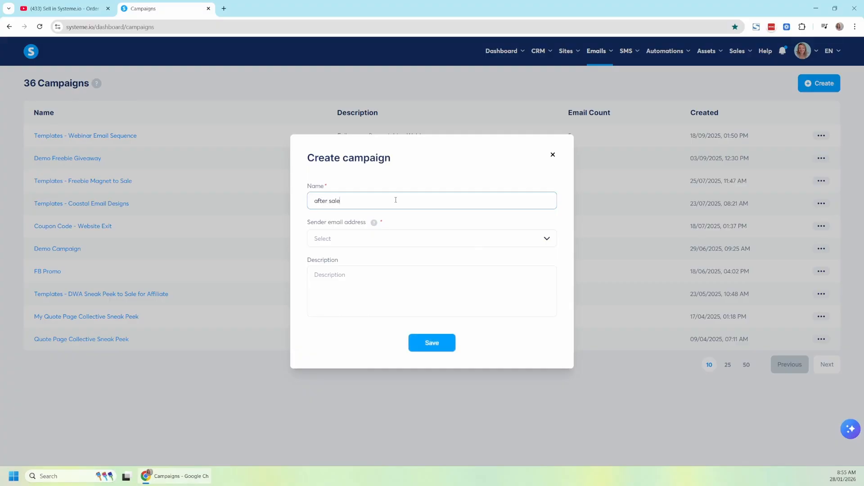
pyautogui.click(390, 239)
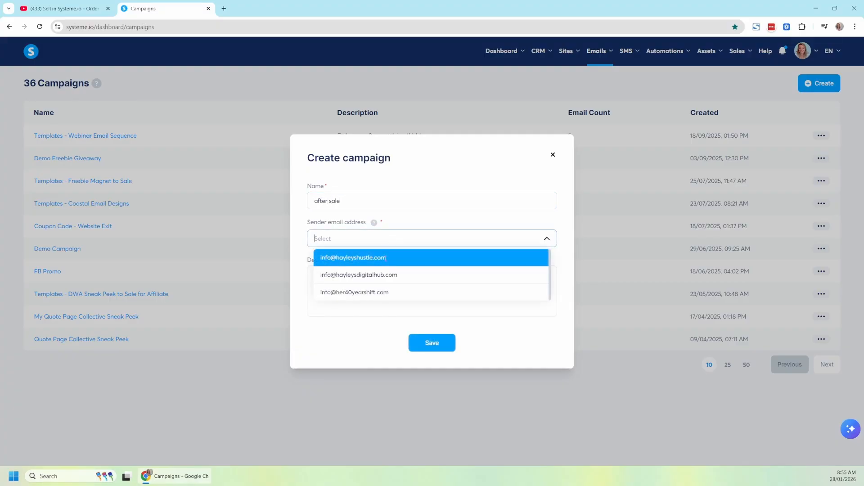
pyautogui.click(386, 257)
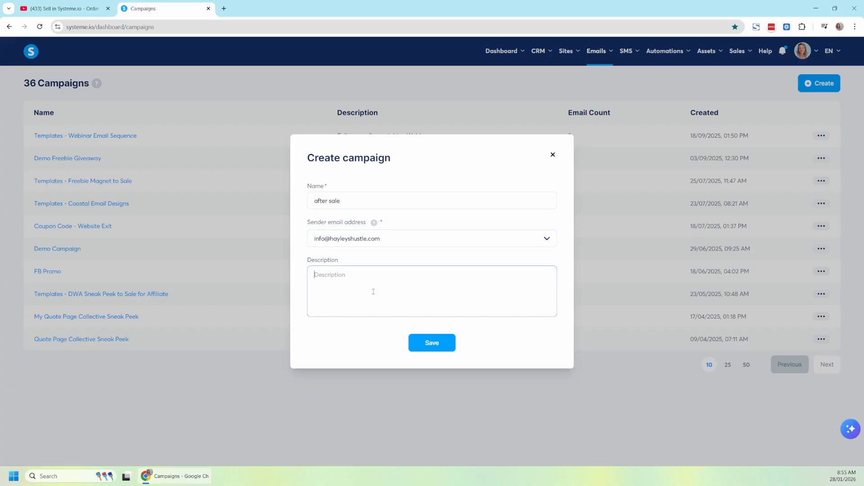
pyautogui.write('after they buy my ebook')
pyautogui.click(445, 345)
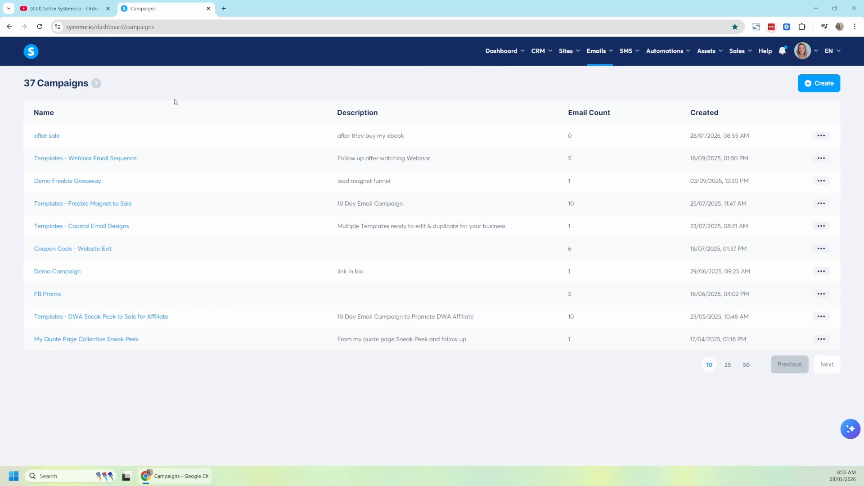
# Create an email step in the "after sale" campaign with the subject "Thanks and welcome", using the Classic editor.
pyautogui.click(45, 137)
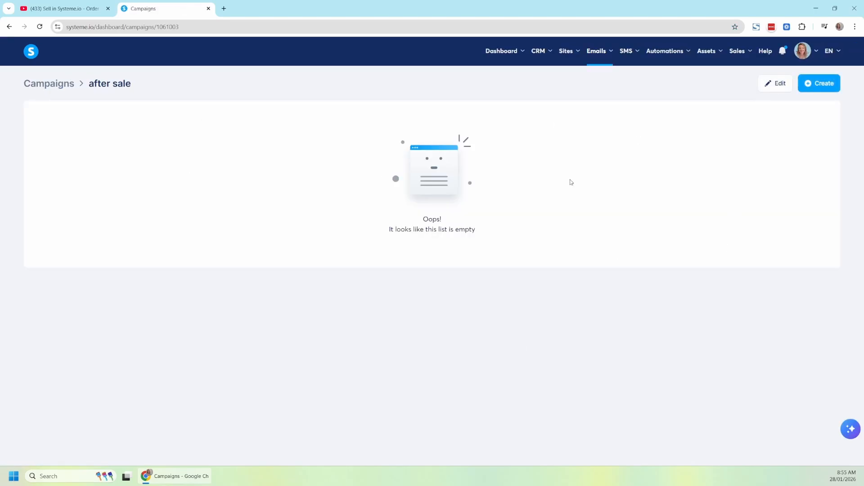
pyautogui.click(826, 86)
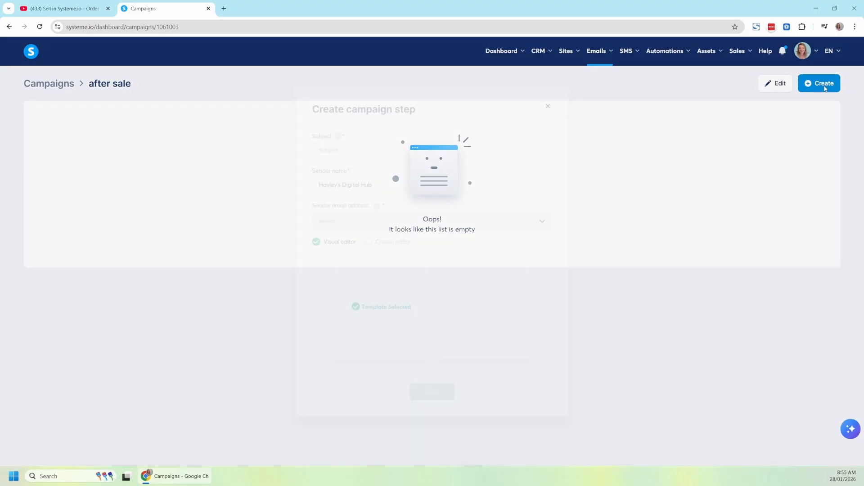
pyautogui.click(335, 207)
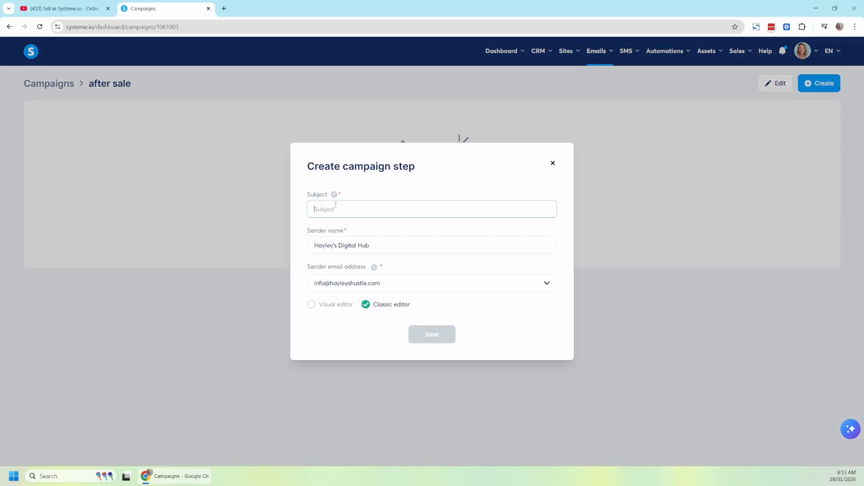
pyautogui.write('Thank')
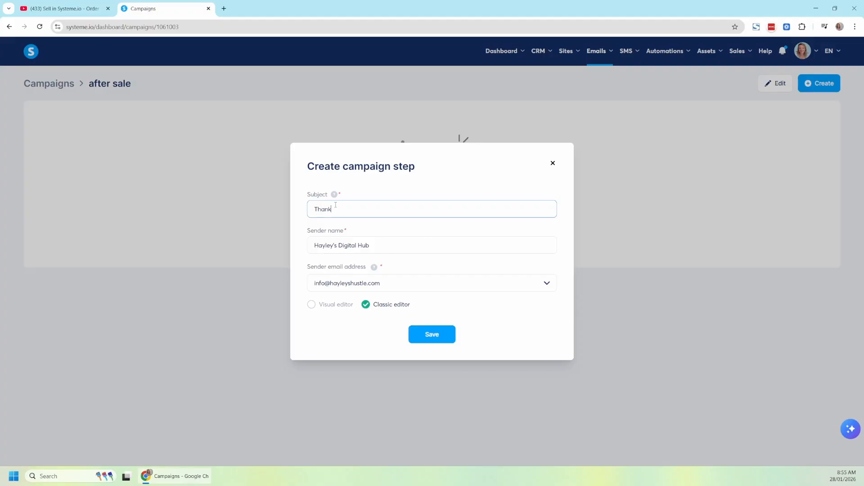
pyautogui.write('s and welcome')
pyautogui.moveTo(384, 244); pyautogui.dragTo(298, 249)
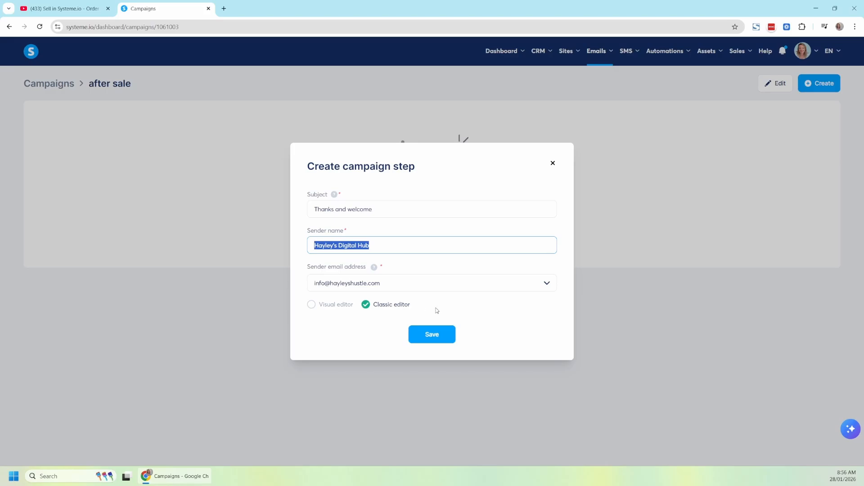
pyautogui.click(431, 335)
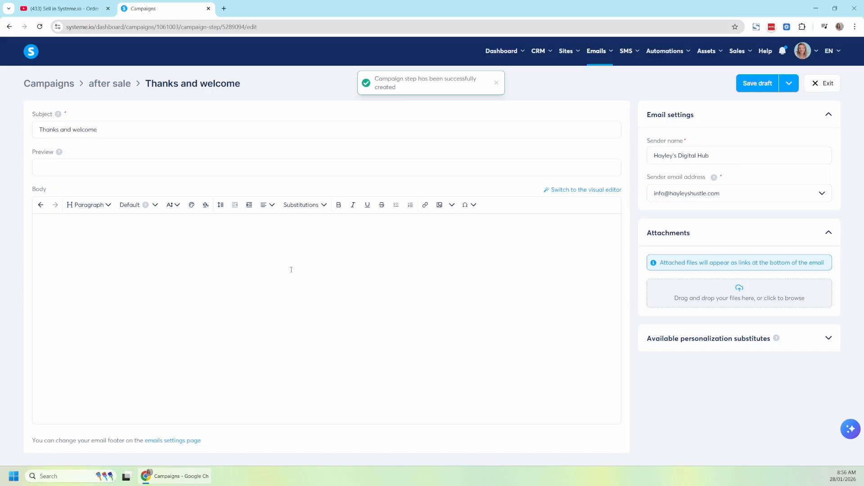
# Write the email body: "Hi" with the First name substitution and a comma, "thanks for joining," and the sender's first name as sign-off.
pyautogui.click(291, 270)
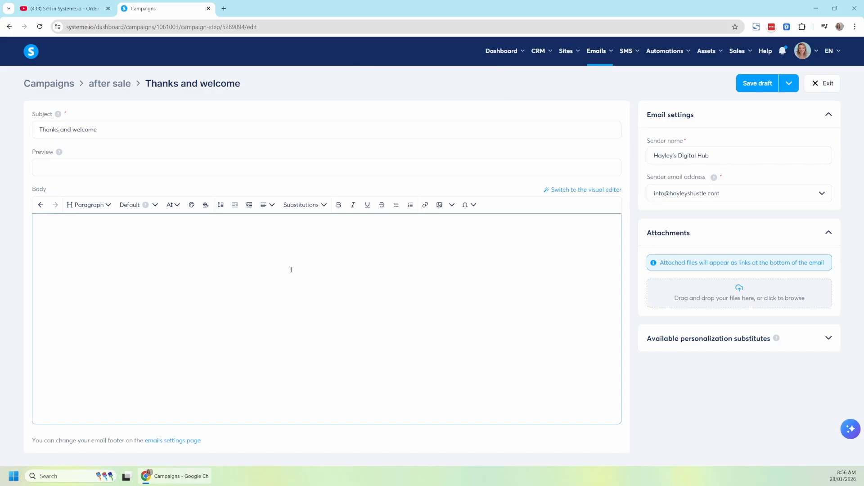
pyautogui.write('Hi')
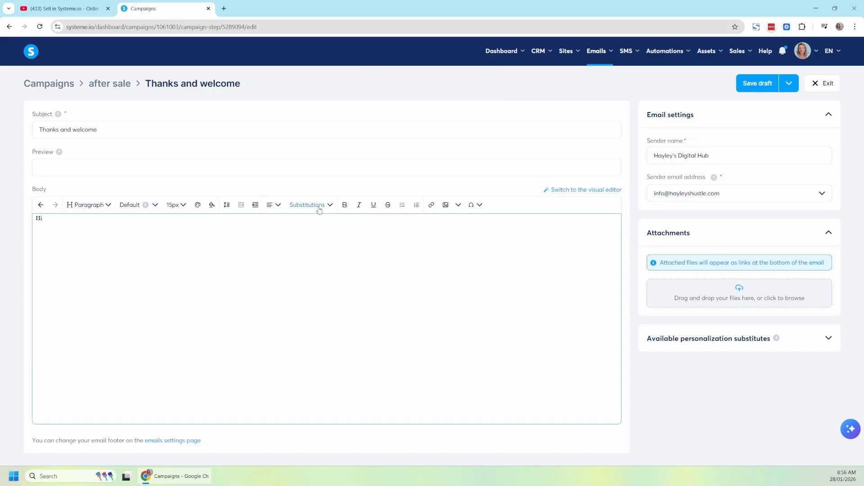
pyautogui.click(319, 208)
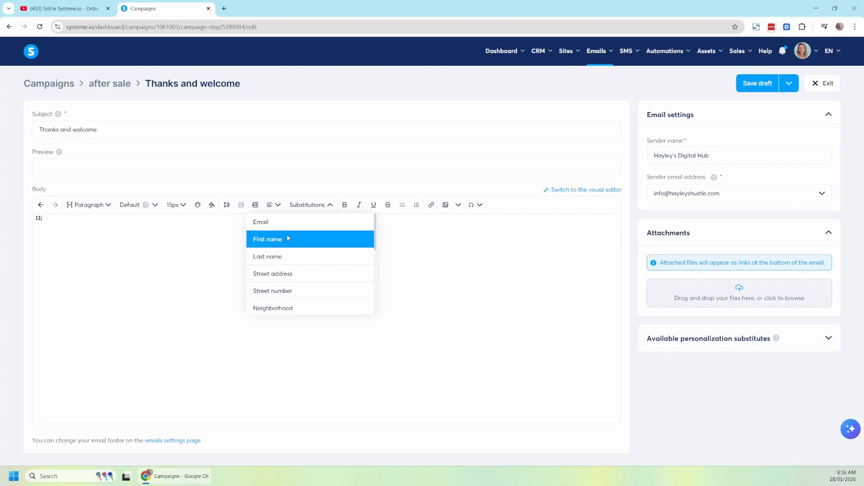
pyautogui.click(287, 238)
pyautogui.write(',')
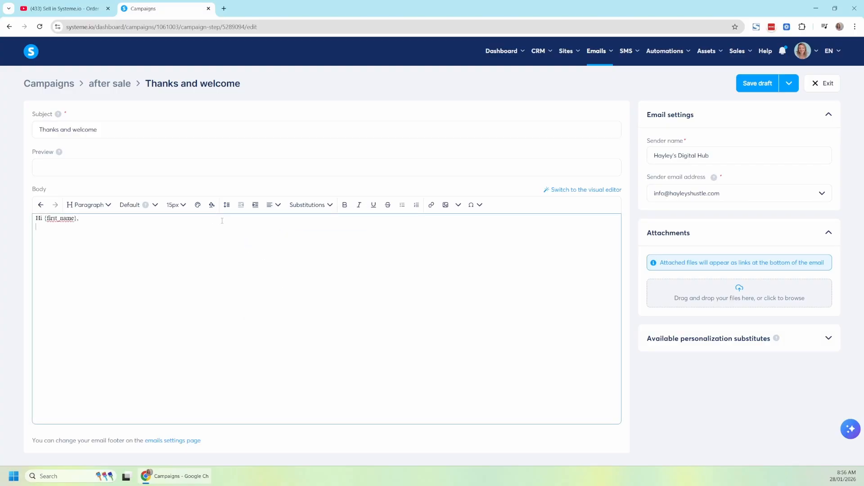
pyautogui.press('Return')
pyautogui.write('thanks for joining,')
pyautogui.press('Return')
pyautogui.press('Return')
pyautogui.write('Hayley')
# Save and publish the welcome email with a sending delay of 10 minutes, and exit to the campaign's email list.
pyautogui.click(789, 84)
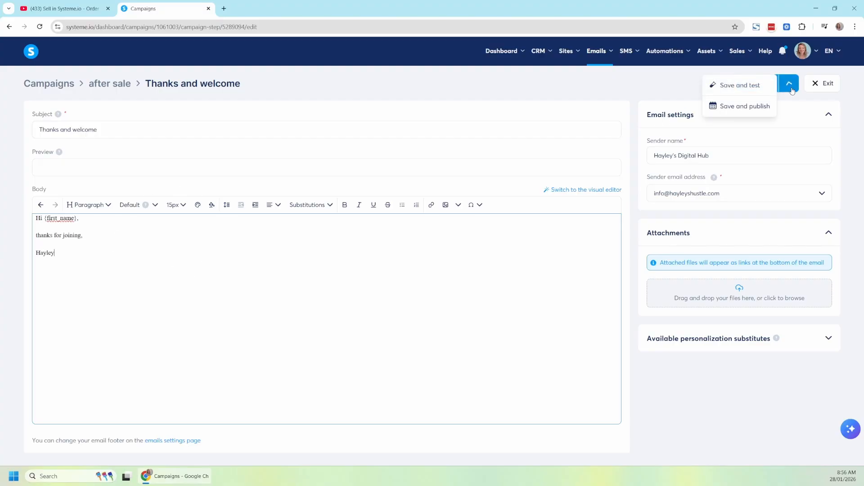
pyautogui.click(757, 110)
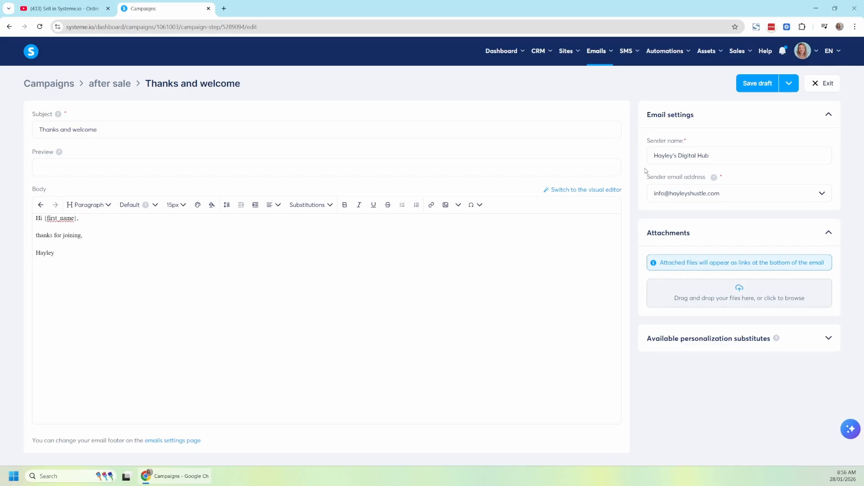
pyautogui.click(789, 83)
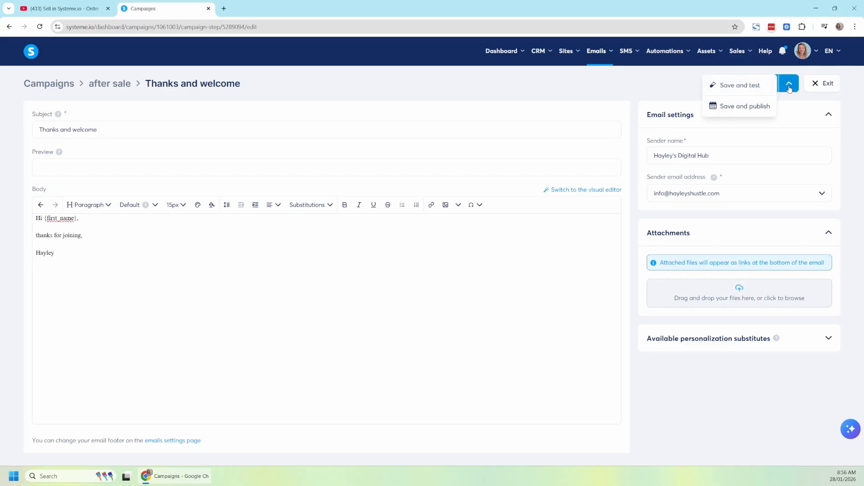
pyautogui.click(758, 108)
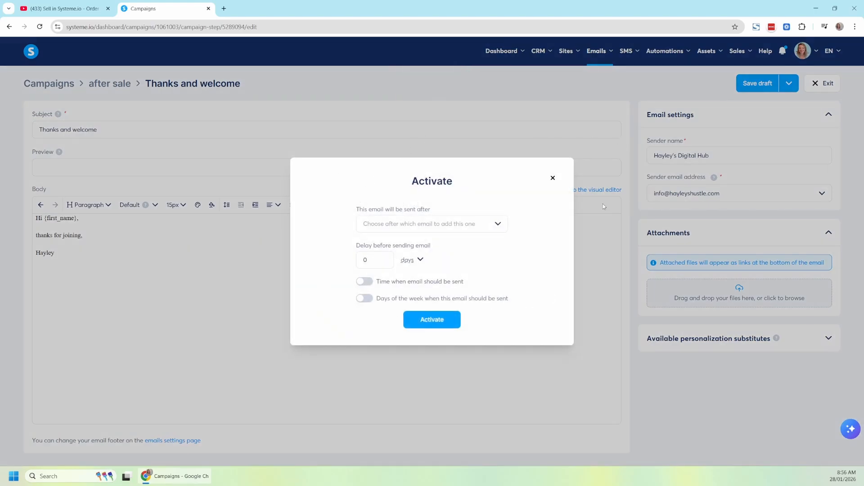
pyautogui.click(411, 225)
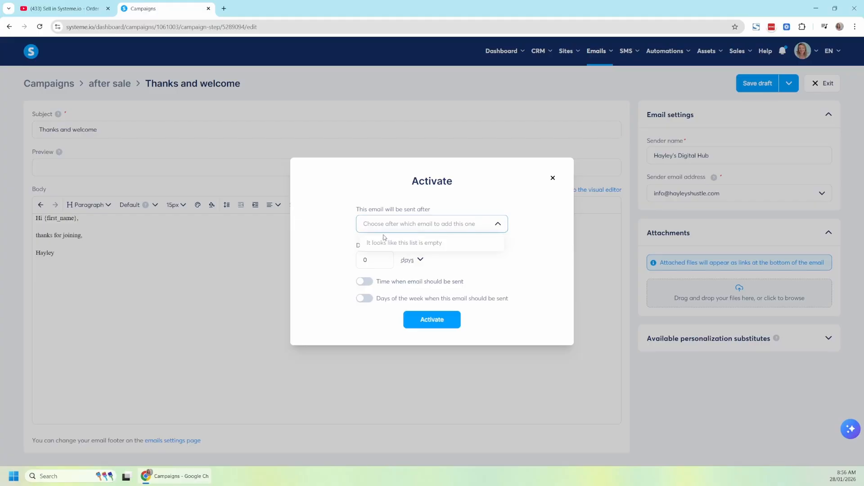
pyautogui.click(351, 229)
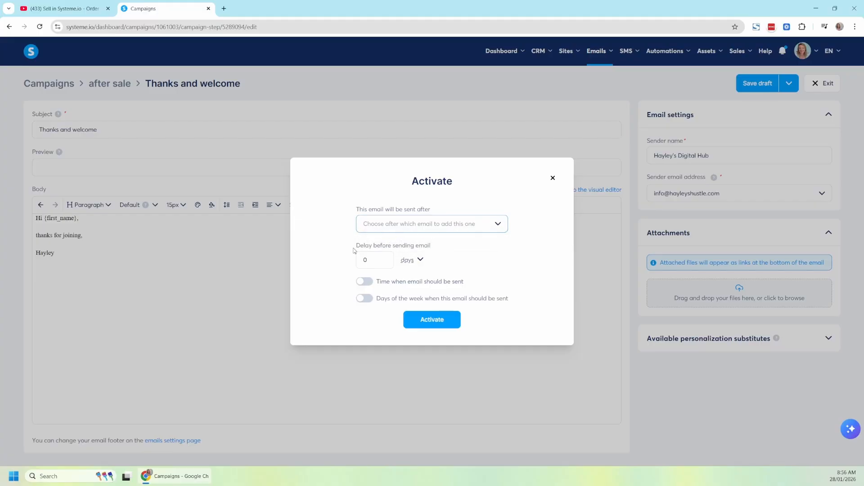
pyautogui.click(404, 261)
pyautogui.click(388, 309)
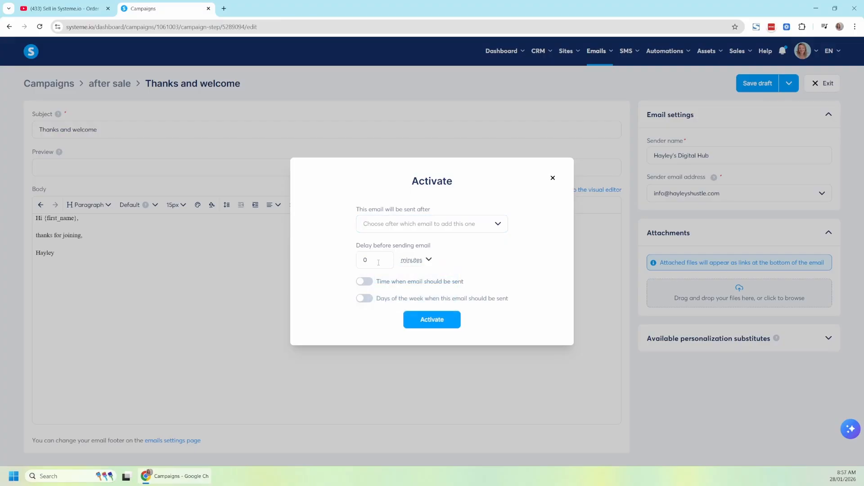
pyautogui.moveTo(370, 260); pyautogui.dragTo(352, 259)
pyautogui.write('10')
pyautogui.click(449, 322)
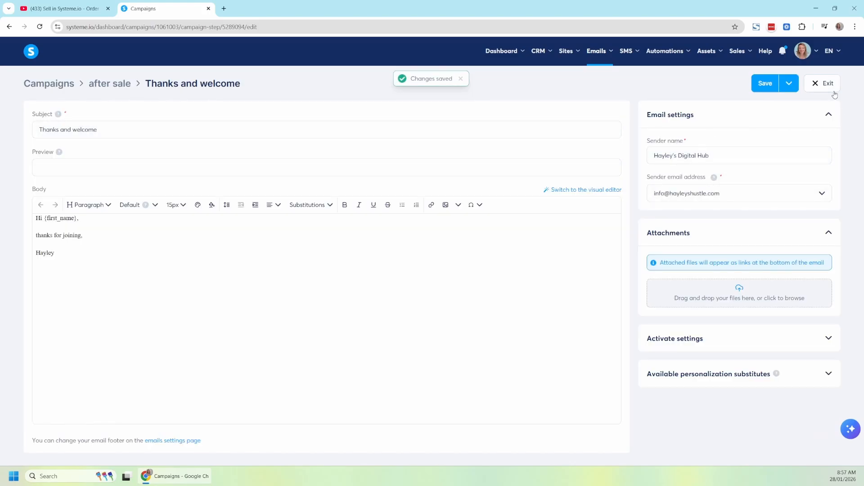
pyautogui.click(827, 86)
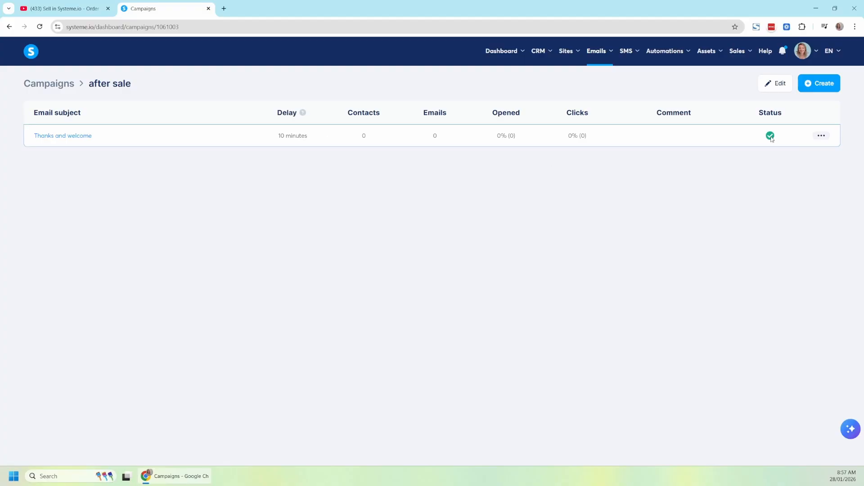
# Create a Classic editor email in the "after sale" campaign with the subject "how is your product going" and the placeholder body "uhfifhfahhsjad".
pyautogui.click(823, 86)
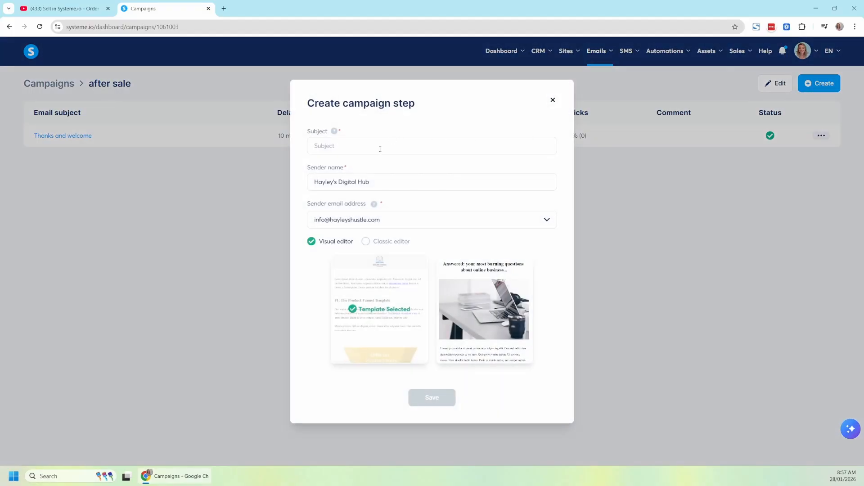
pyautogui.write('how is ')
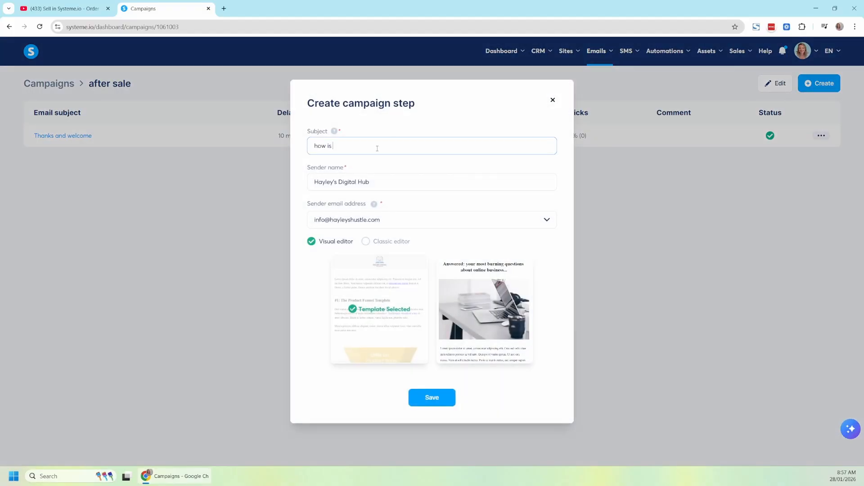
pyautogui.write('your product going')
pyautogui.click(395, 243)
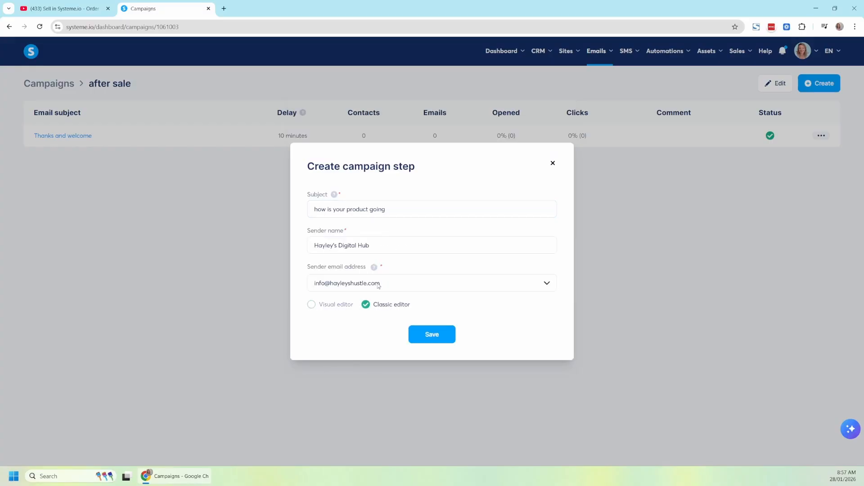
pyautogui.click(431, 333)
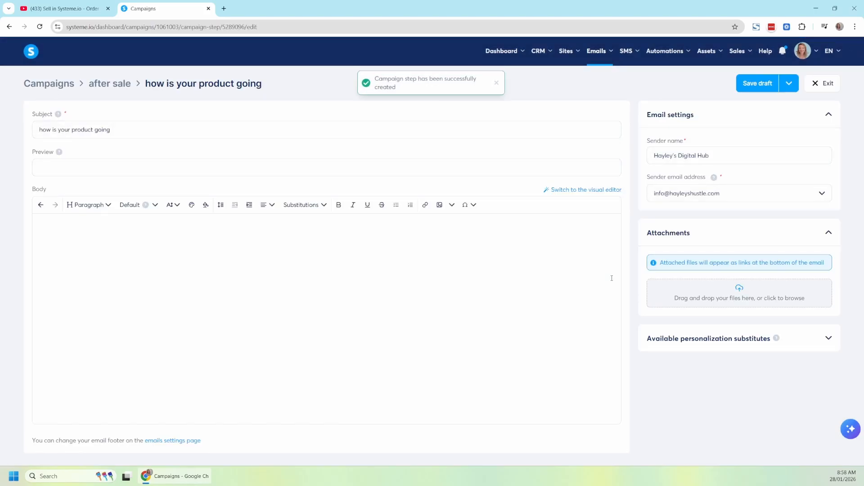
pyautogui.click(124, 254)
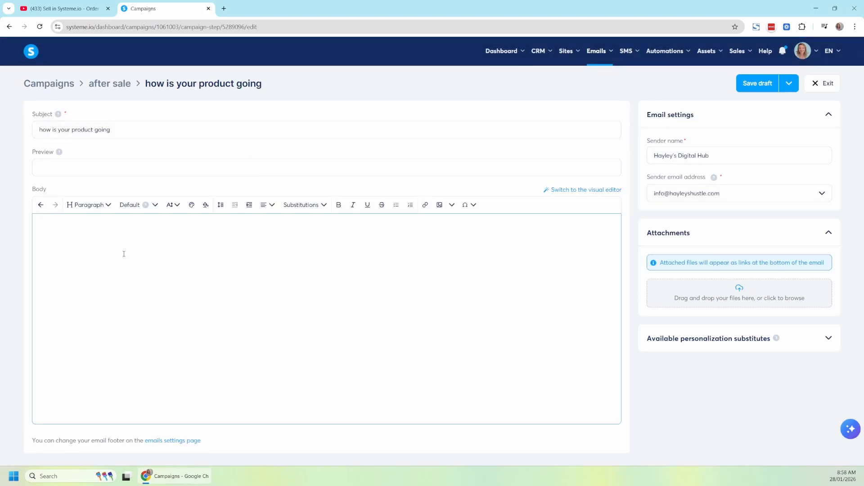
pyautogui.write('uhfifhfahhsjad')
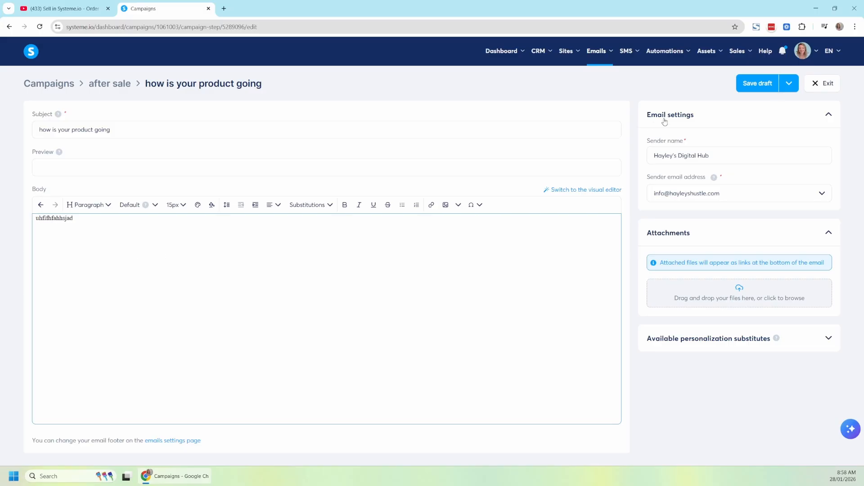
# Save and publish the email to send 2 days after "Thanks and welcome", and exit to the campaign's email list.
pyautogui.click(790, 83)
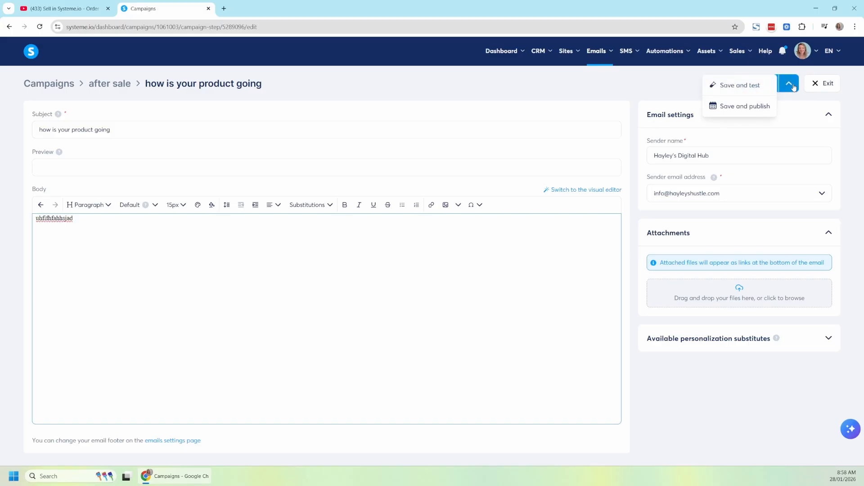
pyautogui.click(747, 106)
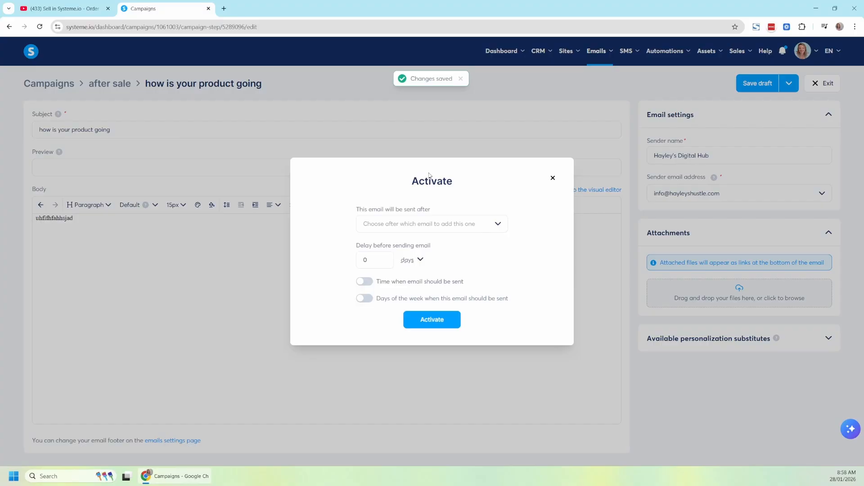
pyautogui.click(414, 226)
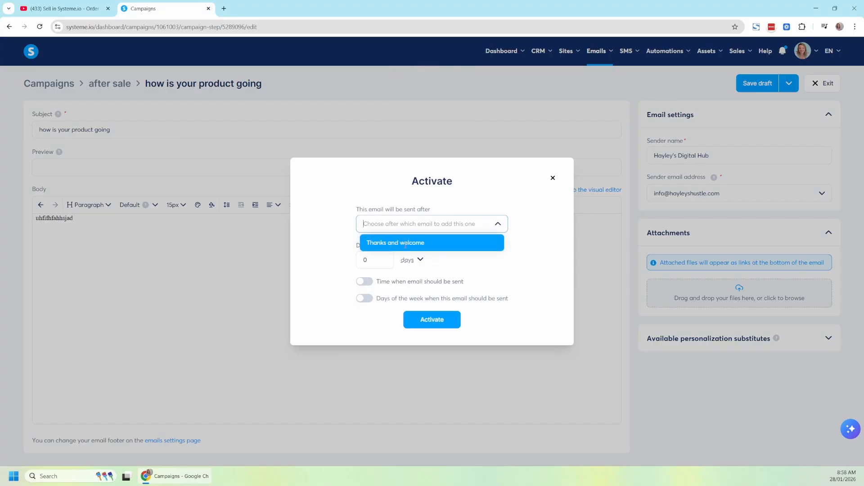
pyautogui.click(405, 244)
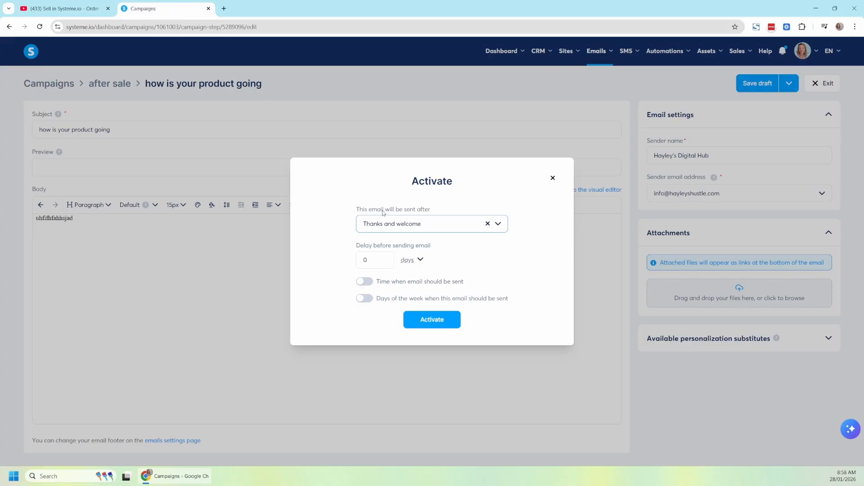
pyautogui.click(409, 260)
pyautogui.click(408, 262)
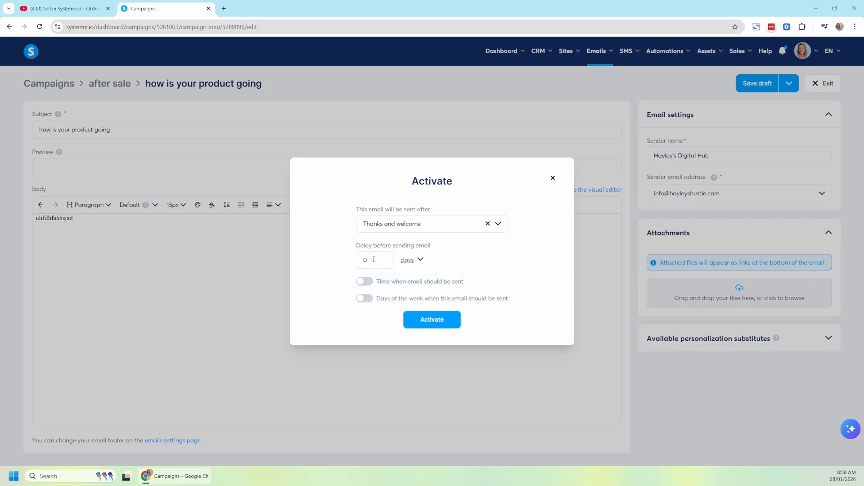
pyautogui.moveTo(373, 260); pyautogui.dragTo(354, 263)
pyautogui.write('2')
pyautogui.click(441, 323)
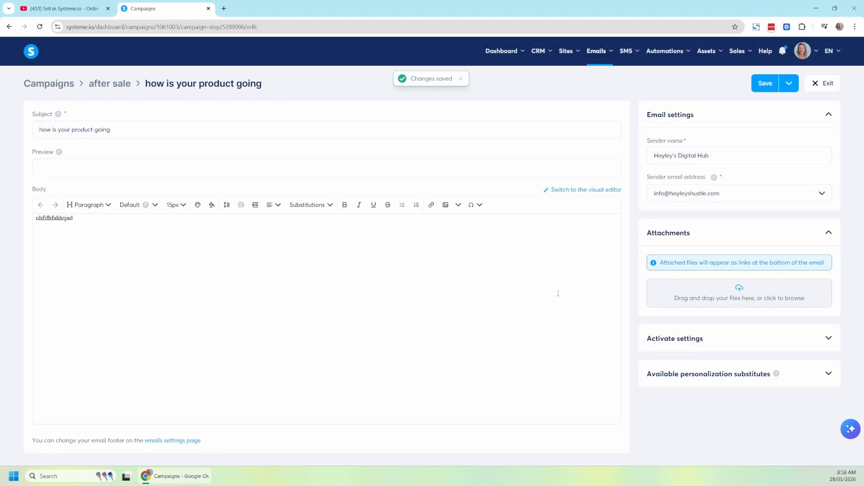
pyautogui.click(823, 86)
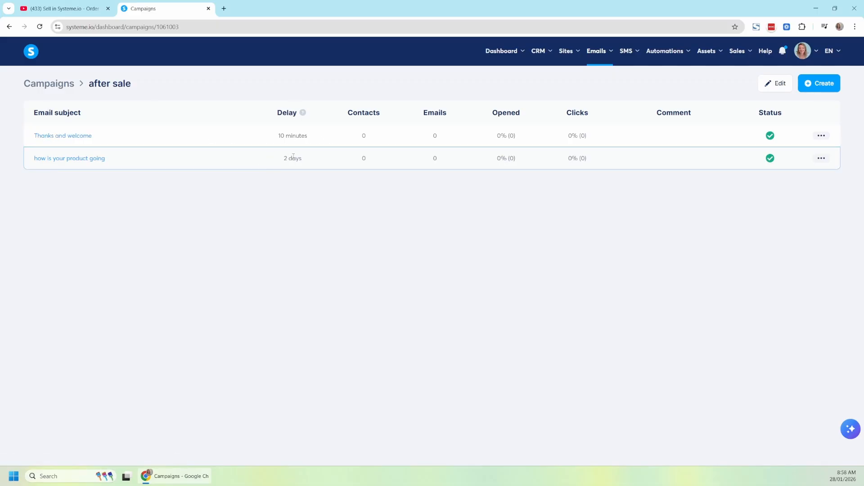
# Create a Classic editor email in the campaign with the subject "heres more help" and the placeholder body "dahdasdjhbasdbhasdbh".
pyautogui.click(838, 83)
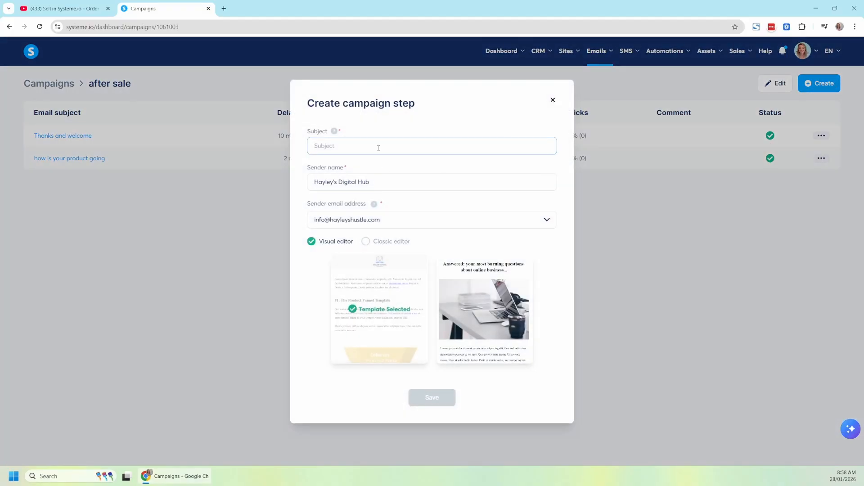
pyautogui.write('heres more help')
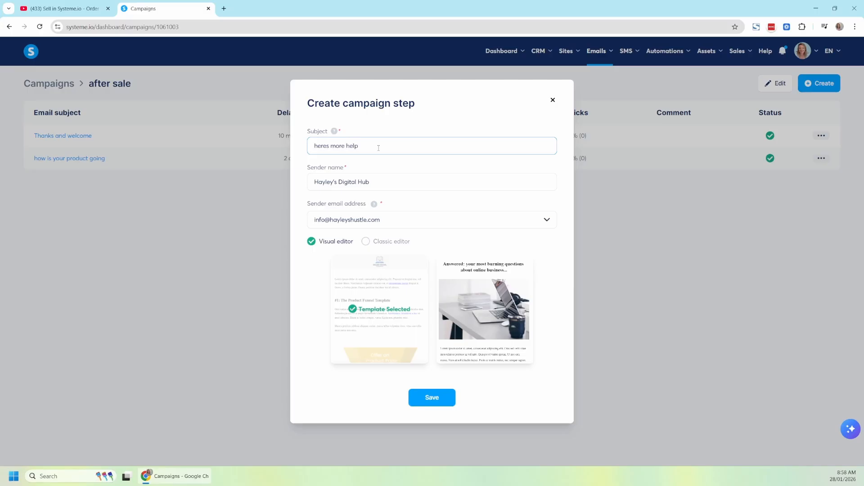
pyautogui.click(366, 304)
pyautogui.click(432, 334)
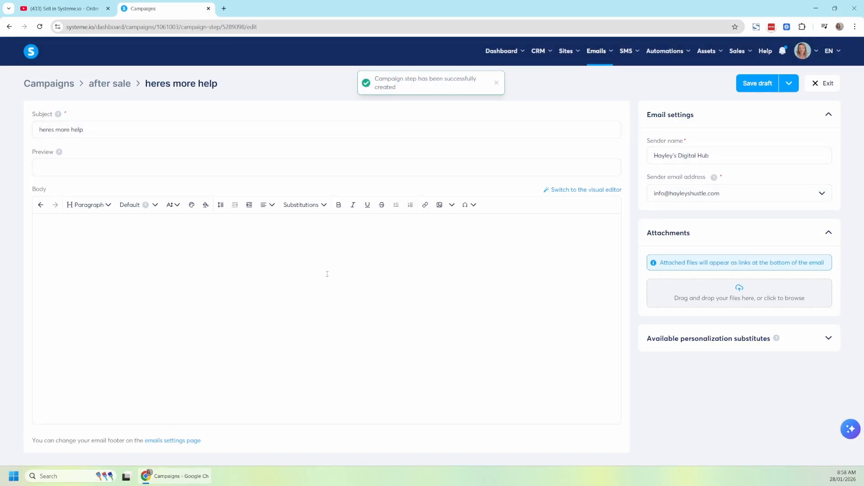
pyautogui.click(327, 275)
pyautogui.write('dahdasdjhbasdbhasdbh')
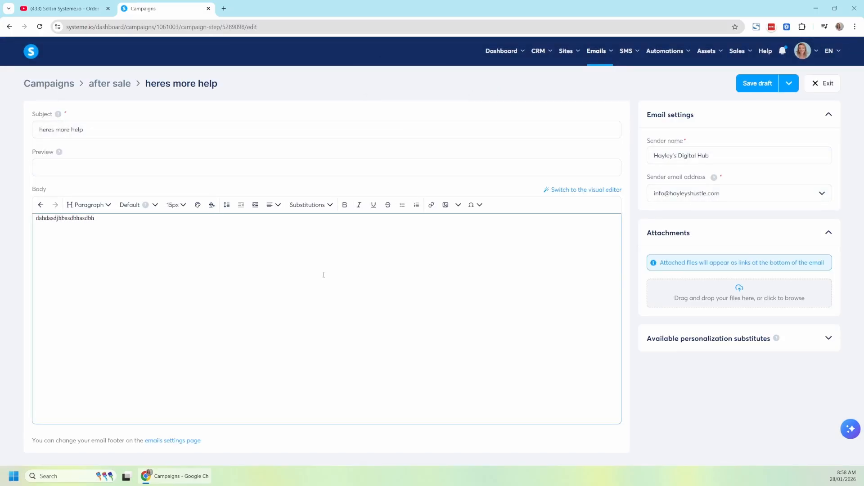
# Save and publish the email to send 2 days after "how is your product going", and exit to the campaign's email list.
pyautogui.click(789, 84)
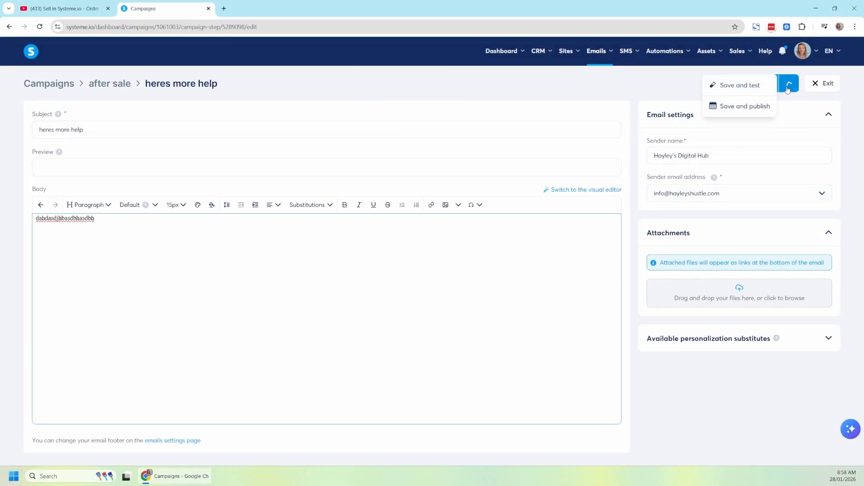
pyautogui.click(767, 113)
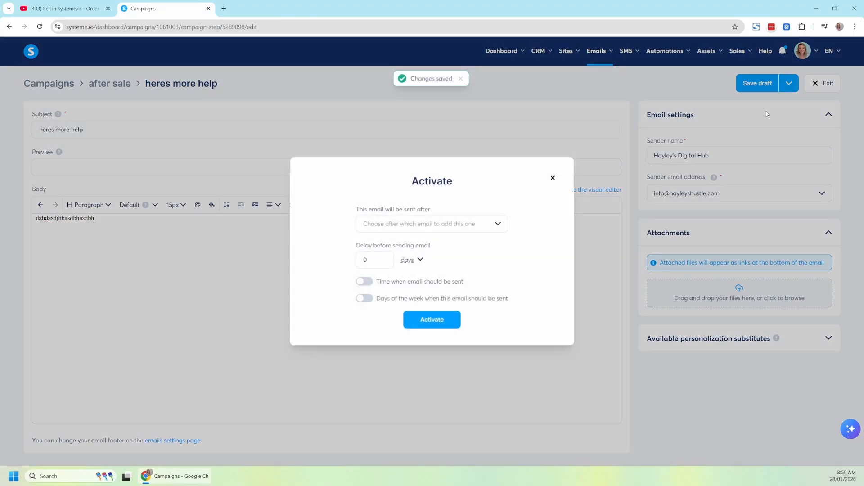
pyautogui.click(461, 224)
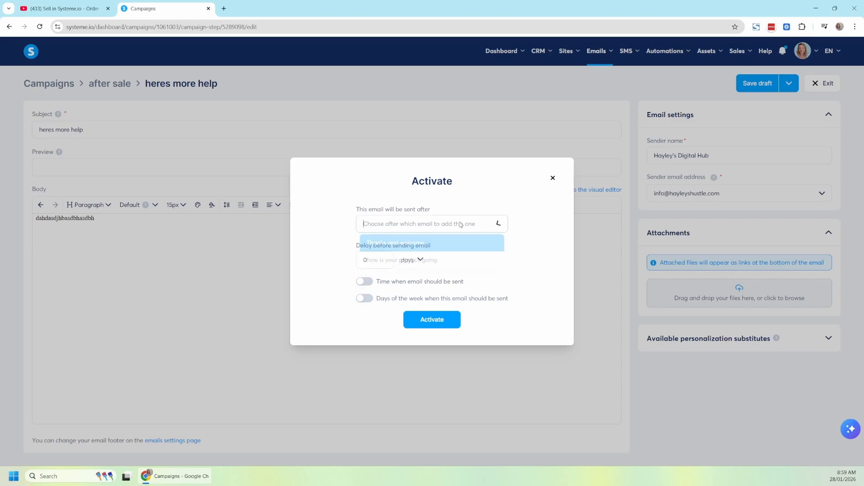
pyautogui.click(421, 260)
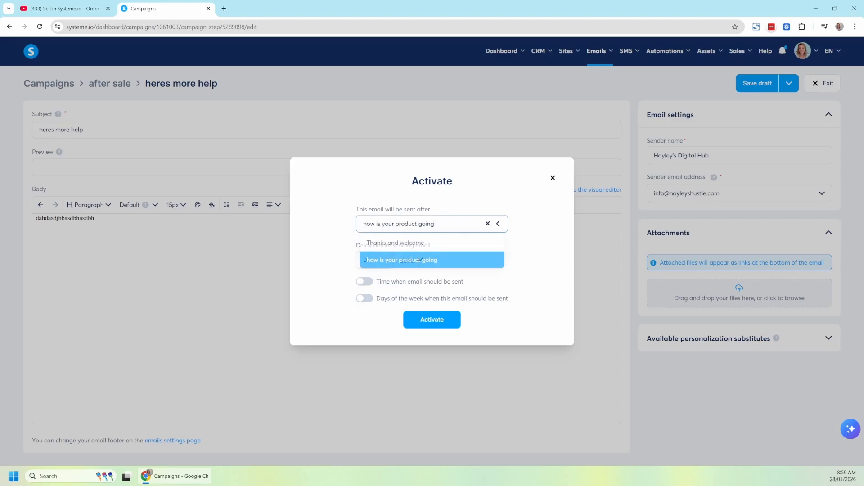
pyautogui.click(456, 227)
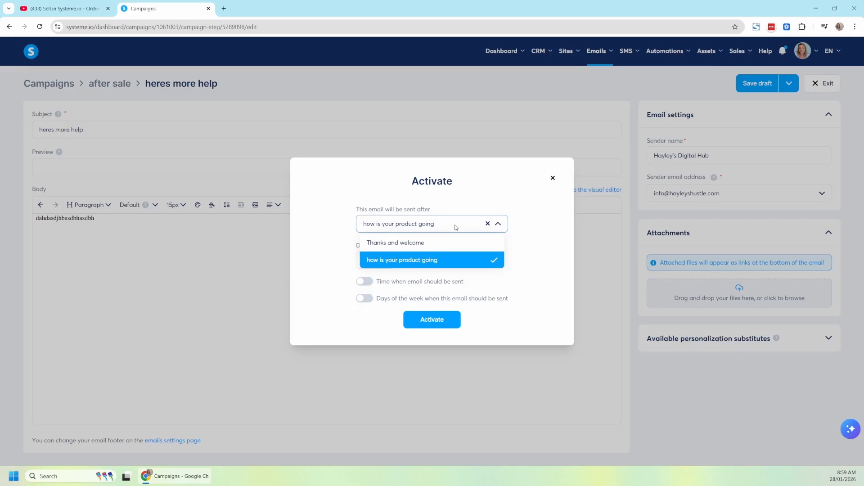
pyautogui.click(442, 224)
pyautogui.click(441, 225)
pyautogui.click(443, 225)
pyautogui.click(365, 260)
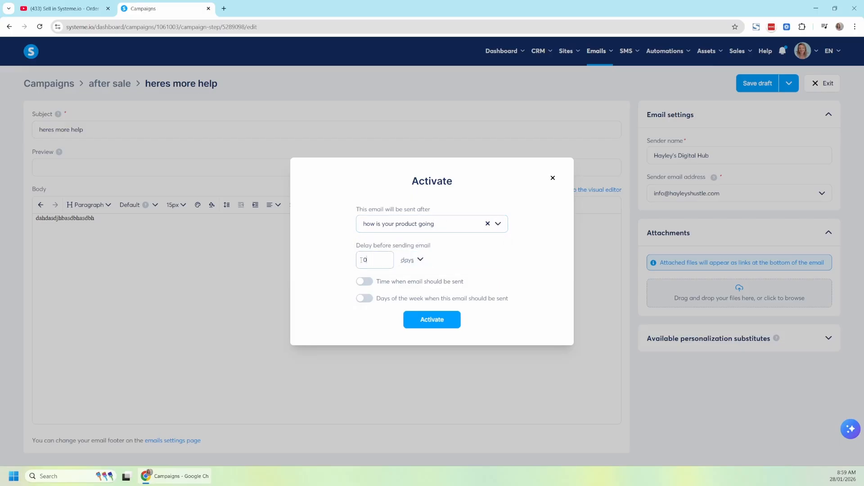
pyautogui.write('2')
pyautogui.click(430, 321)
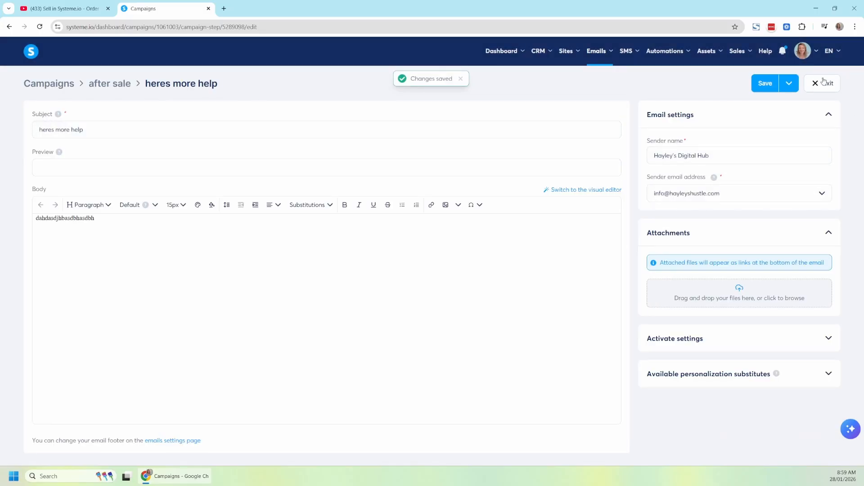
pyautogui.click(828, 83)
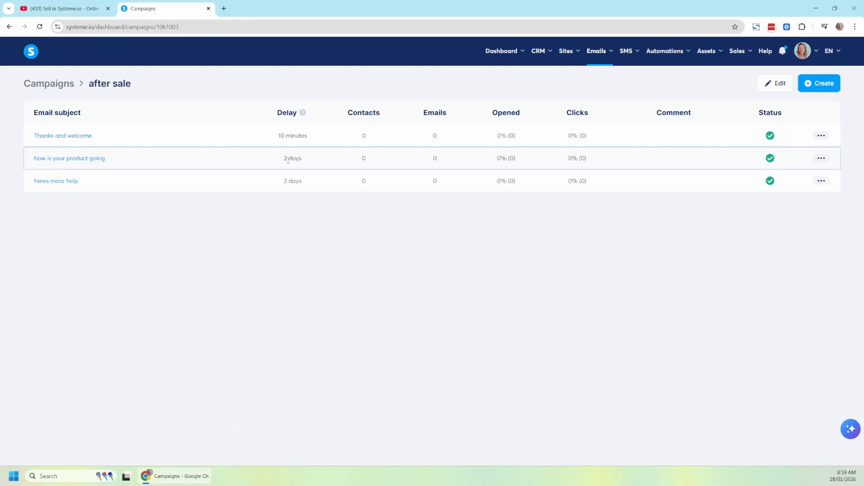
# Review the sending delays of the emails in the "after sale" campaign.
pyautogui.moveTo(275, 182); pyautogui.dragTo(305, 184)
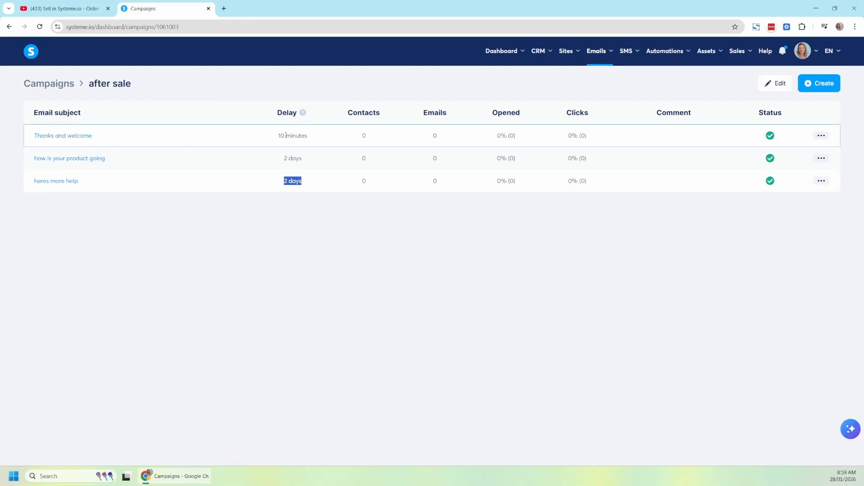
pyautogui.moveTo(273, 158); pyautogui.dragTo(312, 158)
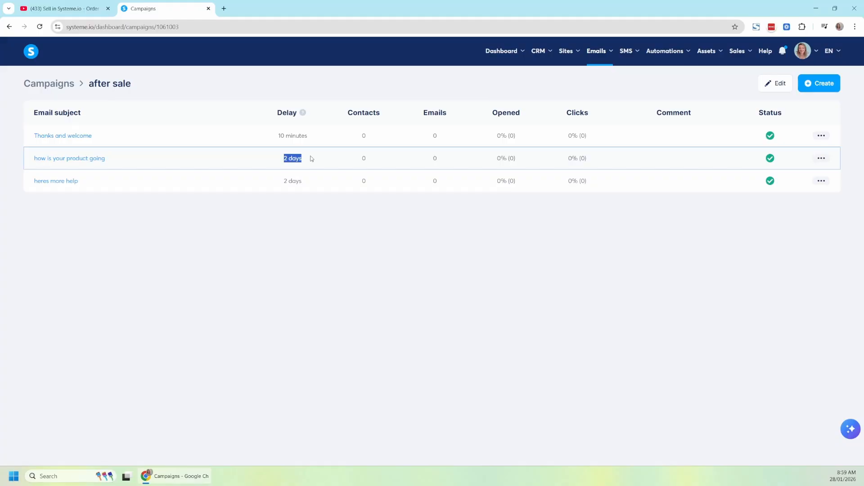
pyautogui.click(310, 161)
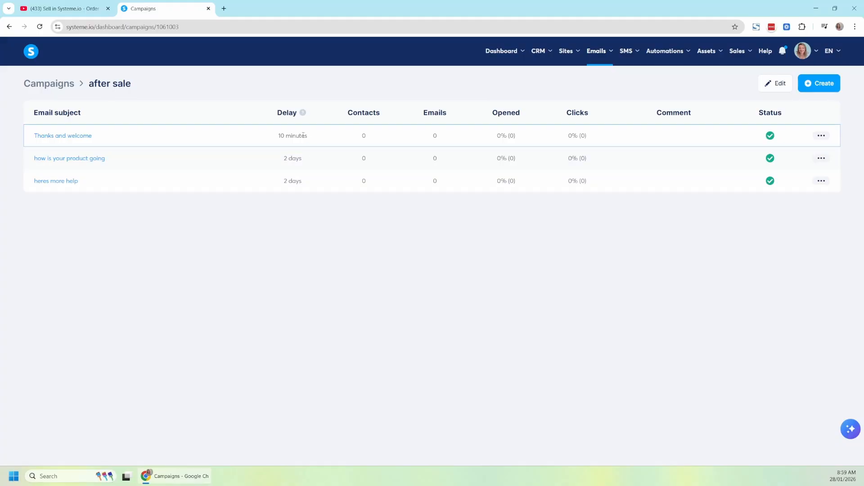
pyautogui.moveTo(273, 160); pyautogui.dragTo(321, 159)
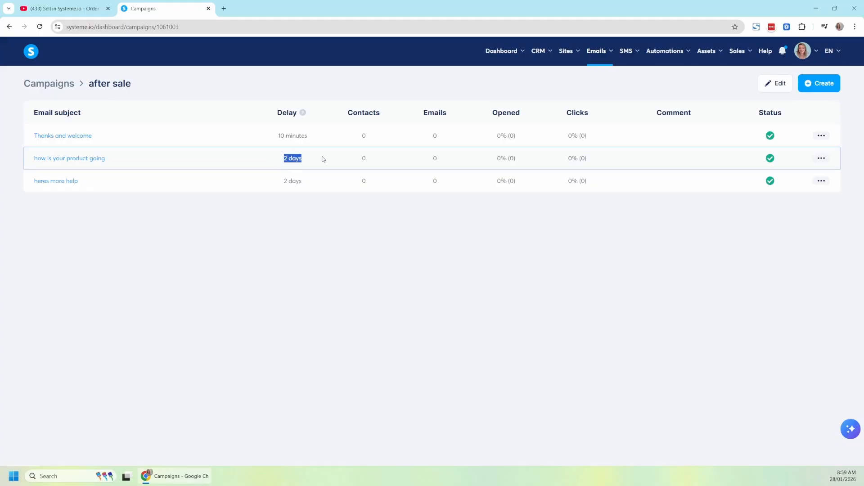
pyautogui.moveTo(274, 177); pyautogui.dragTo(333, 180)
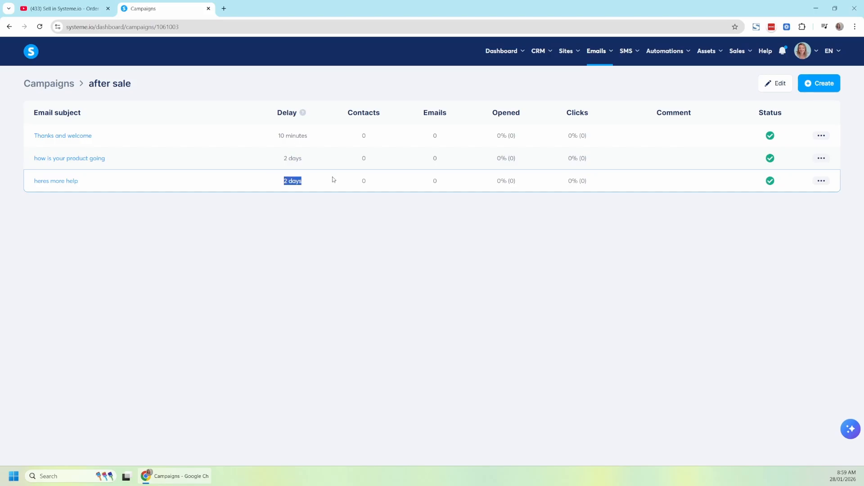
pyautogui.click(301, 204)
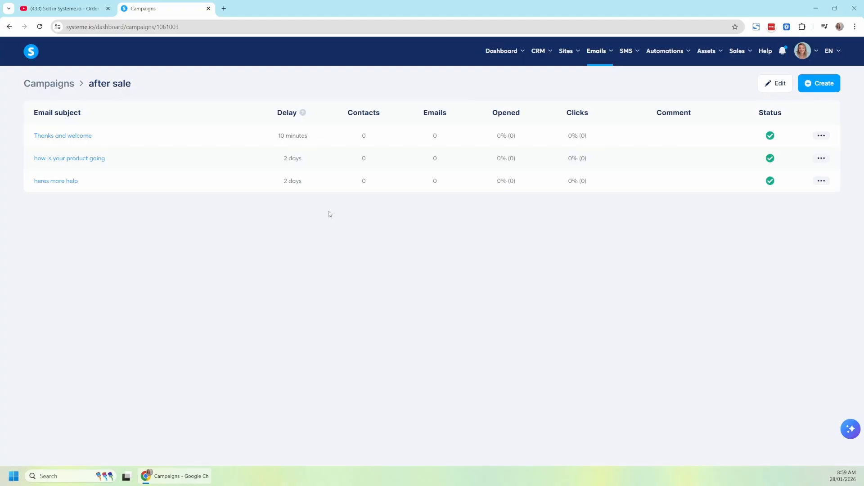
pyautogui.moveTo(305, 180); pyautogui.dragTo(284, 181)
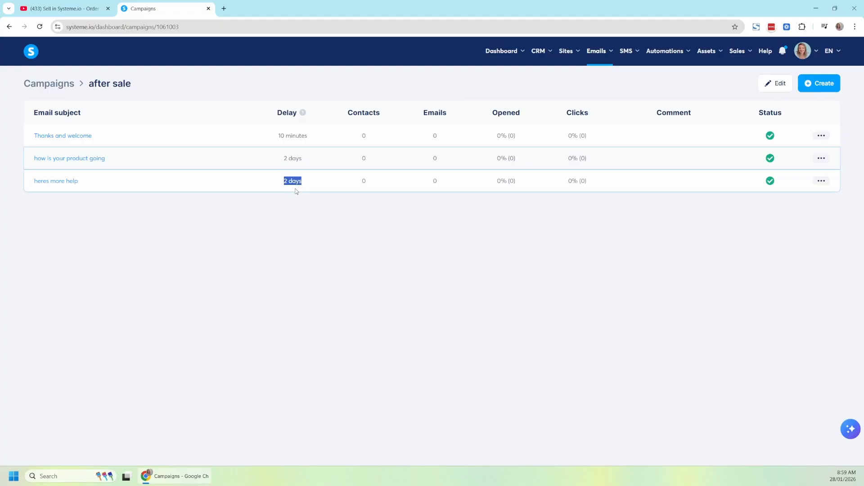
pyautogui.click(341, 179)
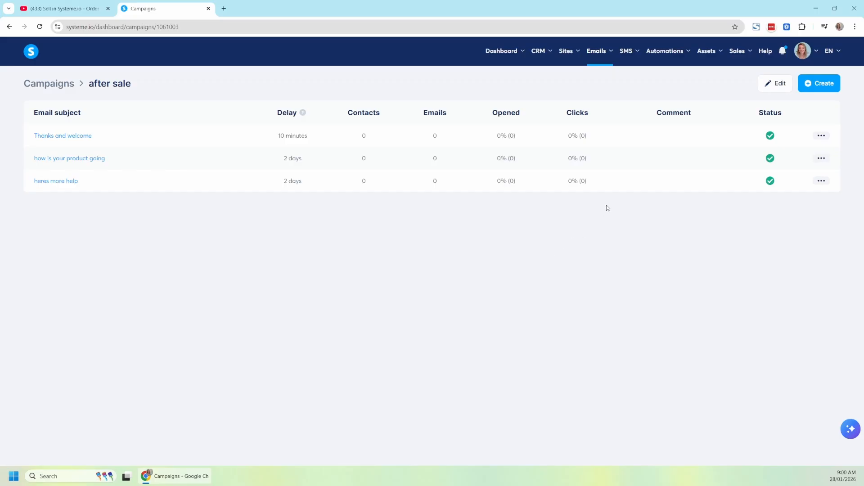
# Open the automation rules of the Order form step in the "demo Funnel Template - Blush Branding (copy)" sales funnel.
pyautogui.moveTo(567, 51)
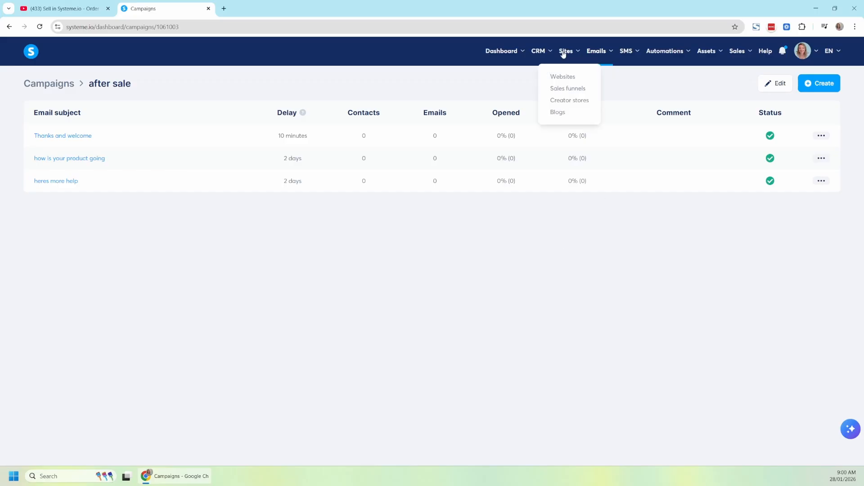
pyautogui.click(571, 87)
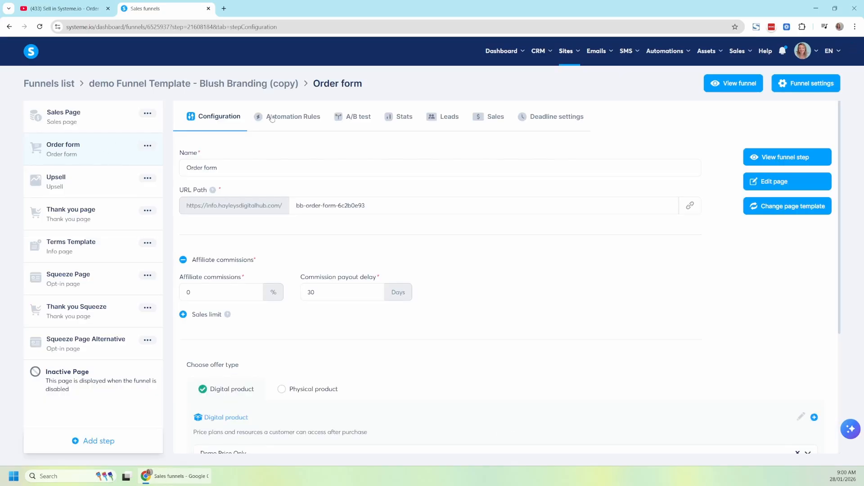
pyautogui.click(307, 123)
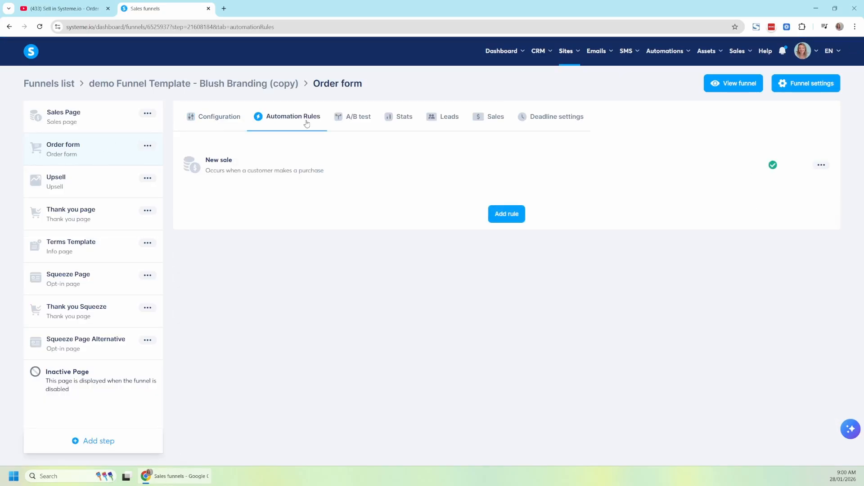
# Add a Subscribe to campaign action for the "after sale" campaign to the New sale rule and save the rule.
pyautogui.click(269, 166)
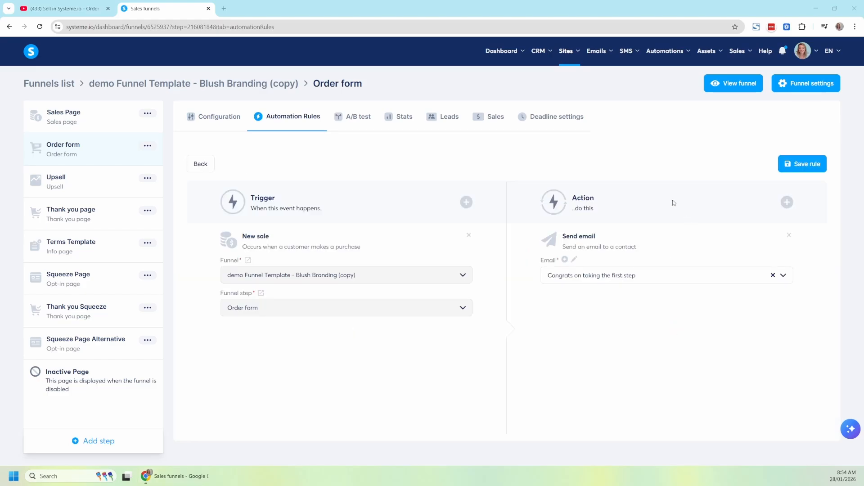
pyautogui.click(786, 202)
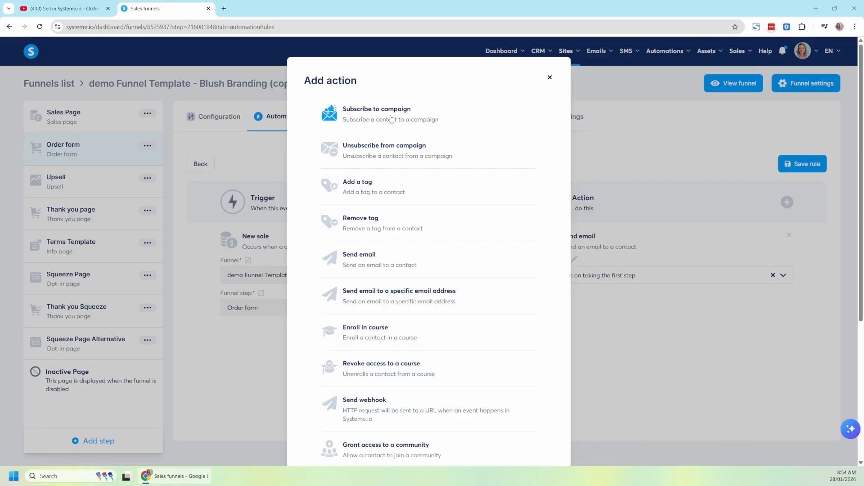
pyautogui.click(392, 118)
pyautogui.click(723, 359)
pyautogui.write('d')
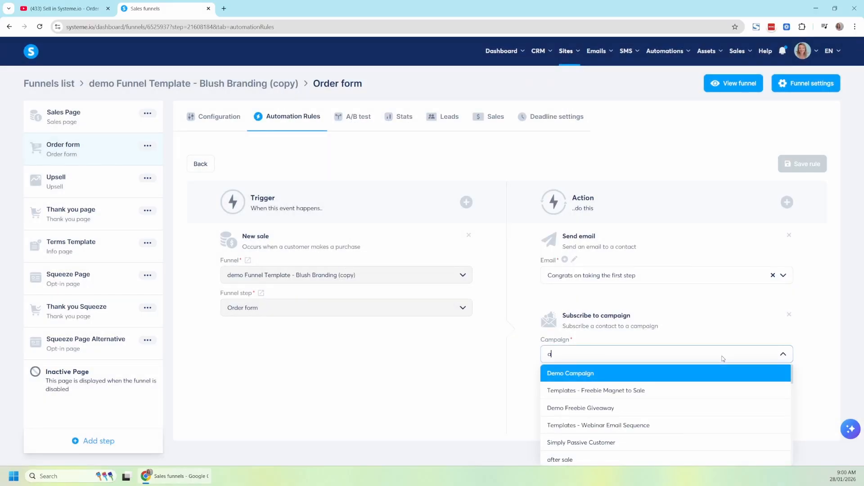
pyautogui.write('fter')
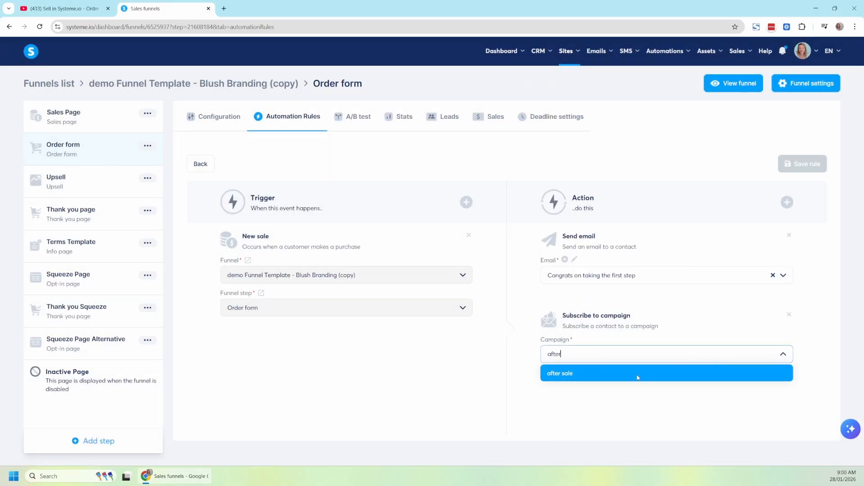
pyautogui.click(638, 378)
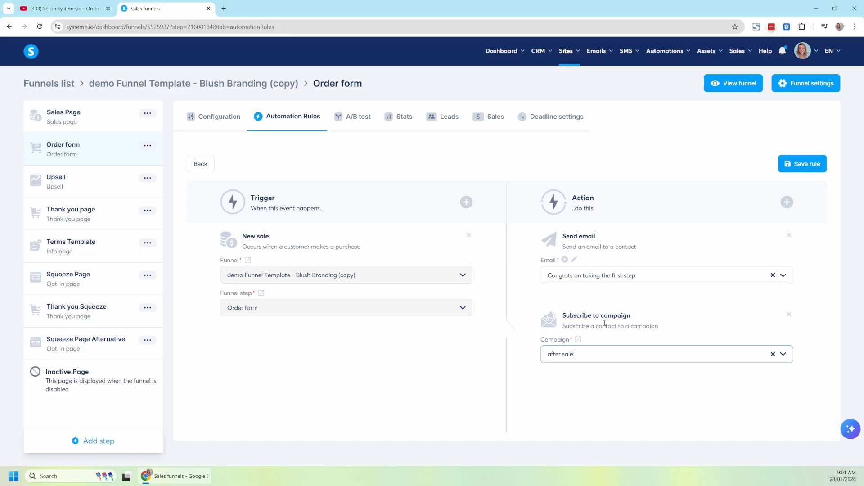
pyautogui.click(804, 167)
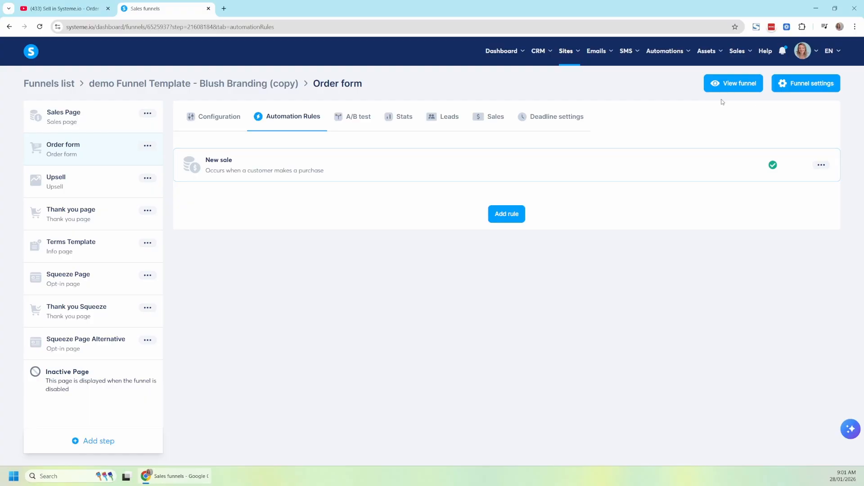
pyautogui.moveTo(598, 65)
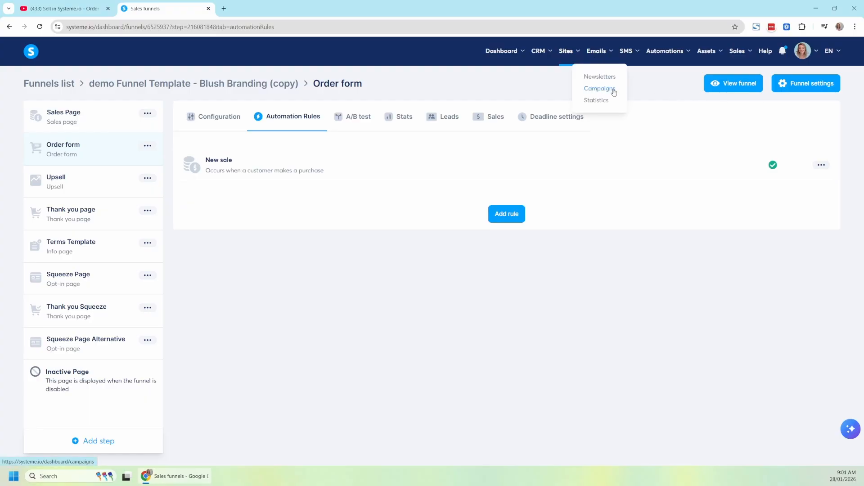